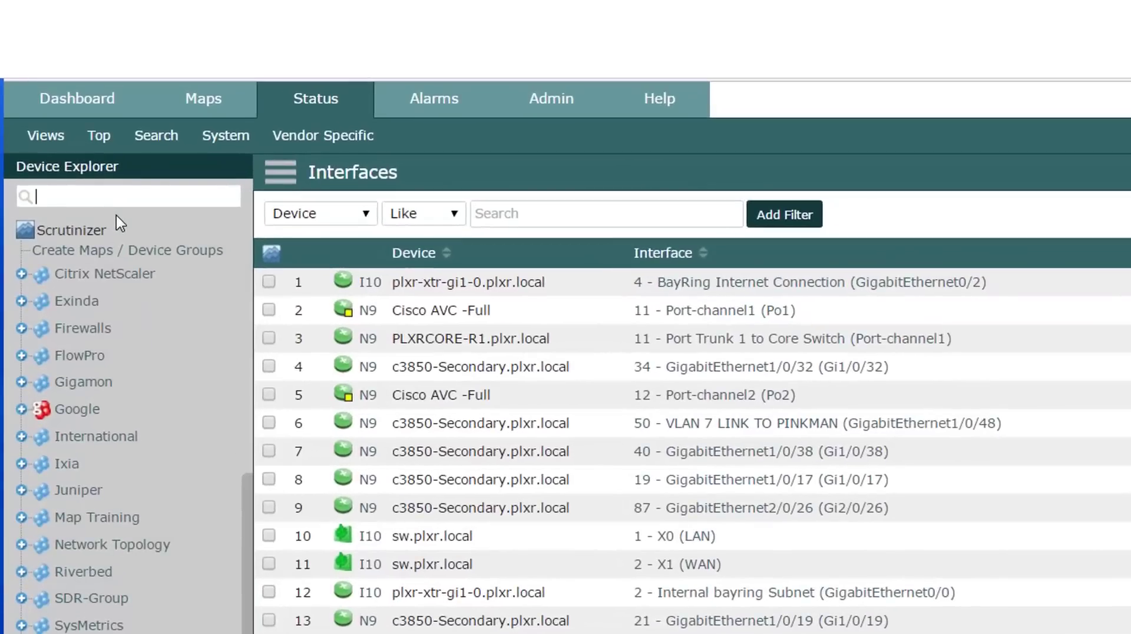
Step: Filter Device Explorer to 'juniper' and bring up the Juniper device's 19 Juniper report templates
text(jun)
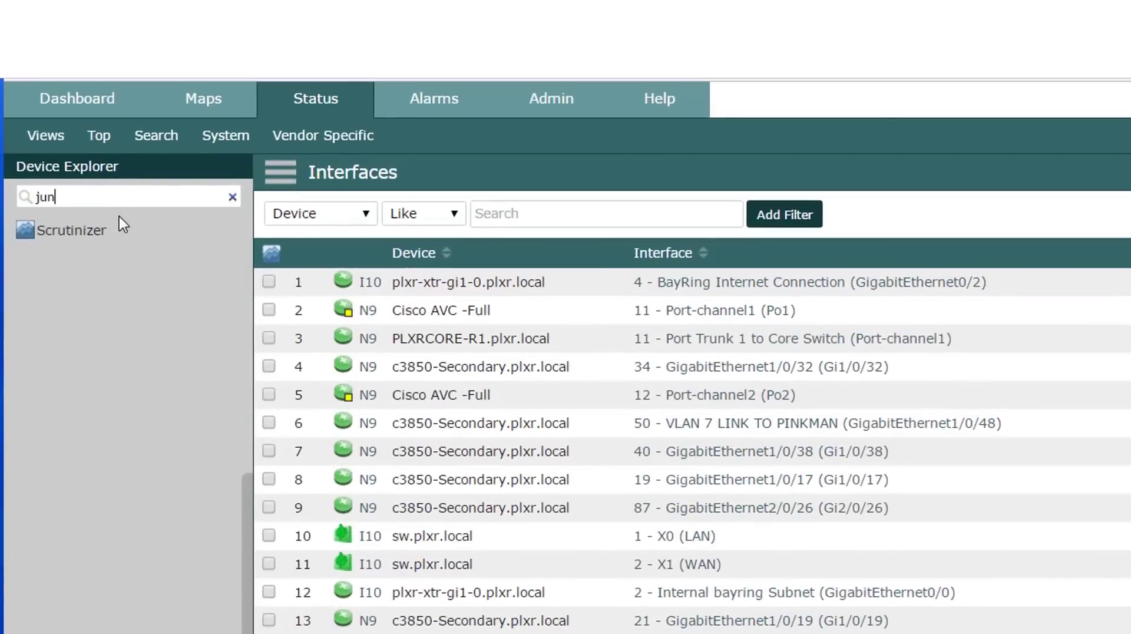
text(iper)
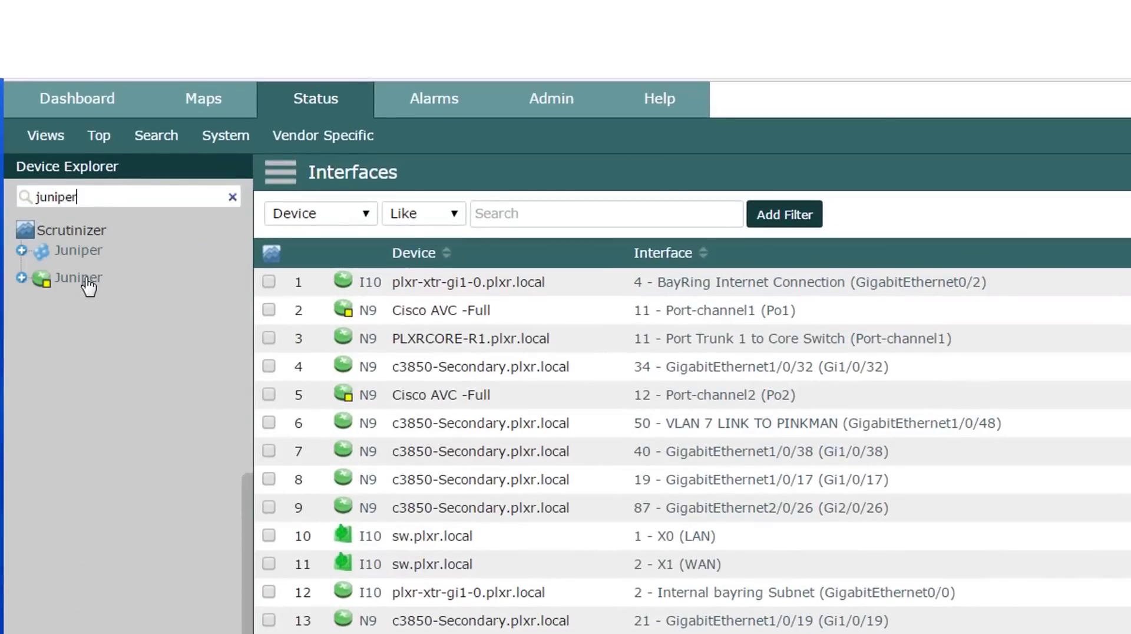
click(86, 280)
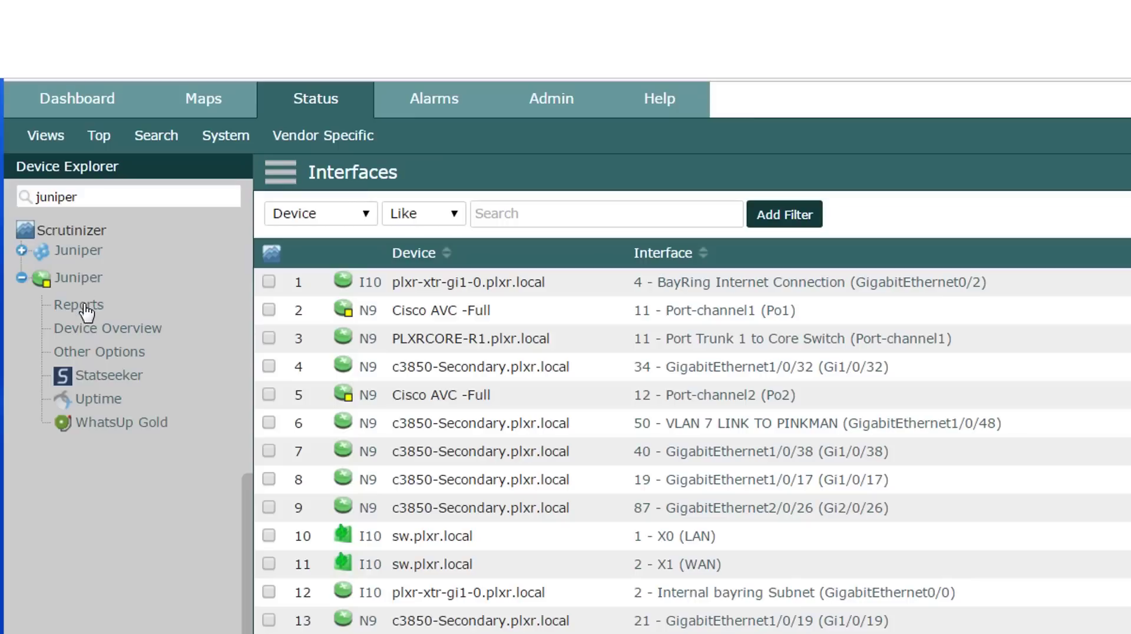
click(87, 307)
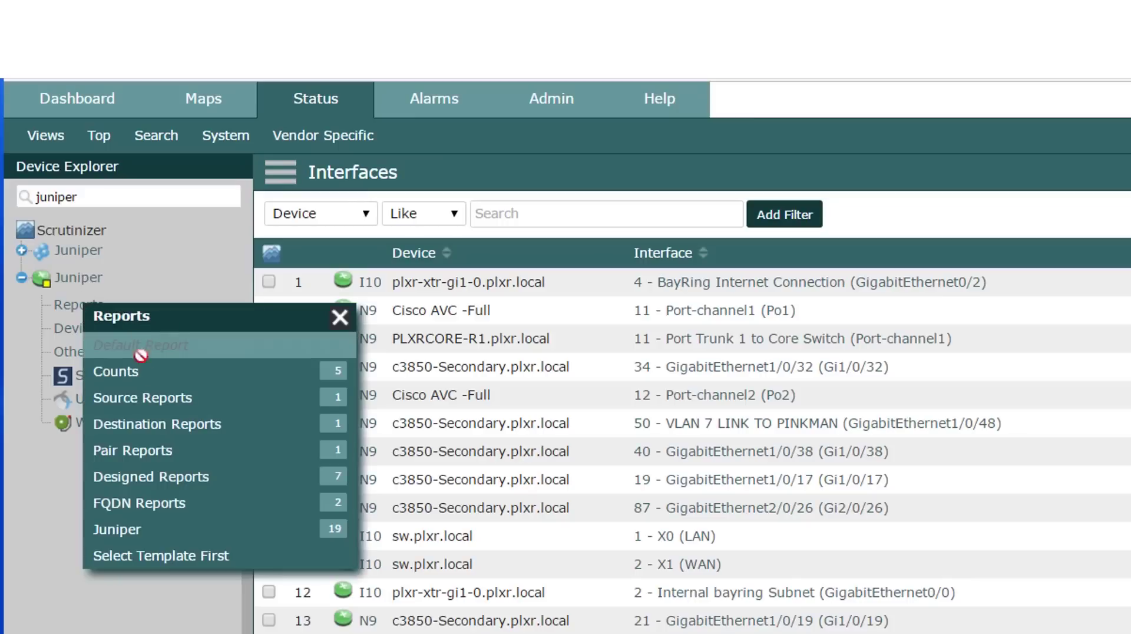
mouse_move(153, 401)
mouse_move(218, 532)
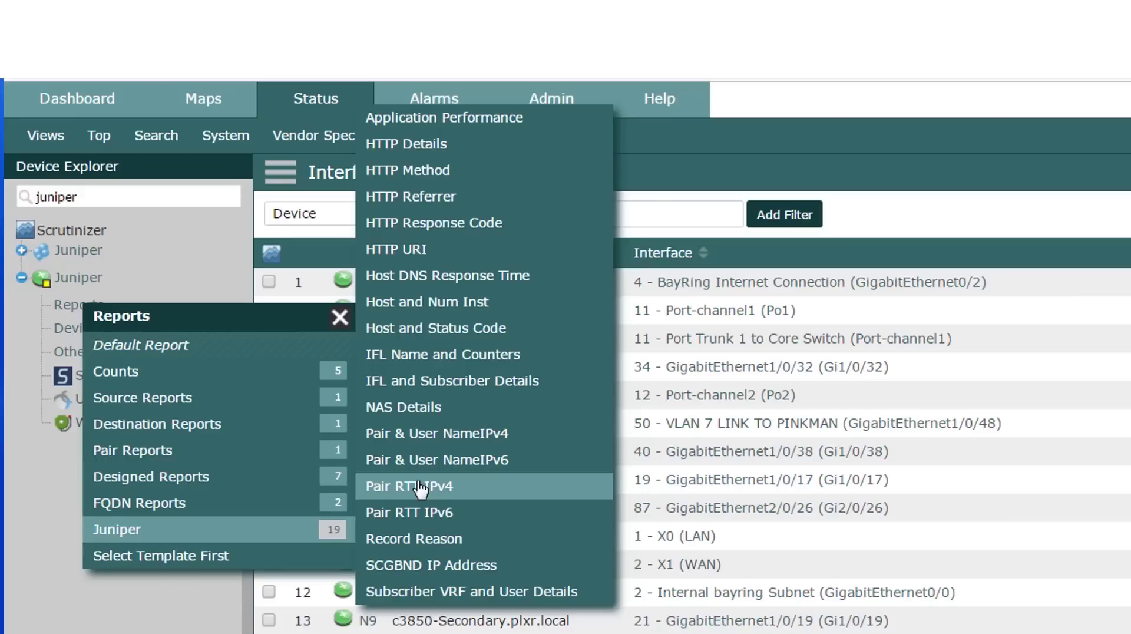
Step: Open the Juniper Application Performance report, view page 2 of results, then return to page 1
click(434, 121)
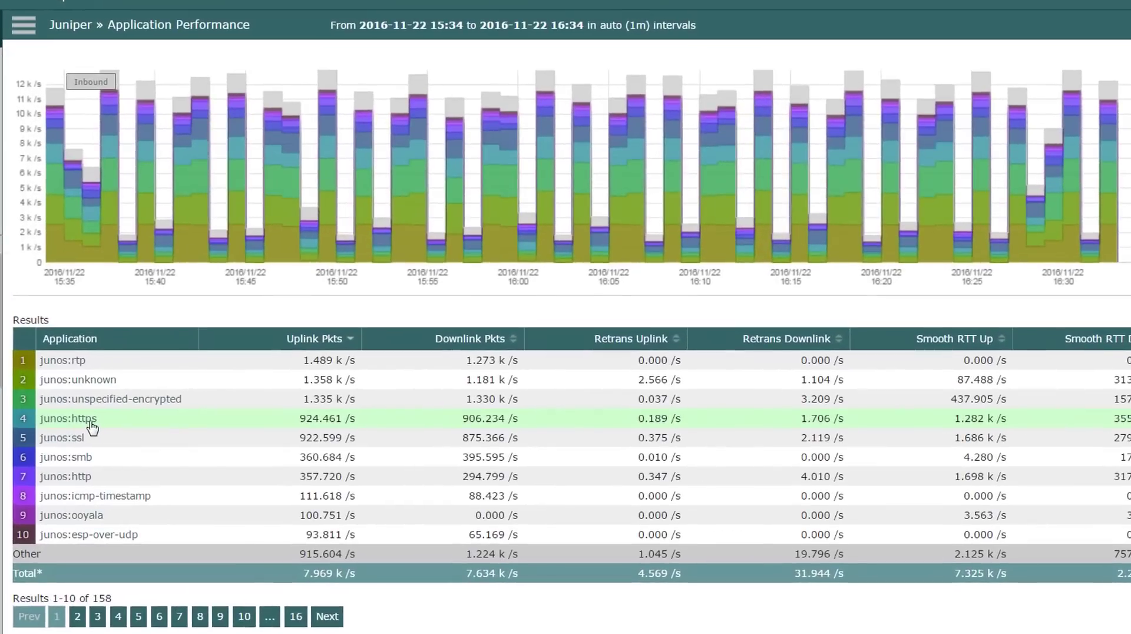
click(77, 616)
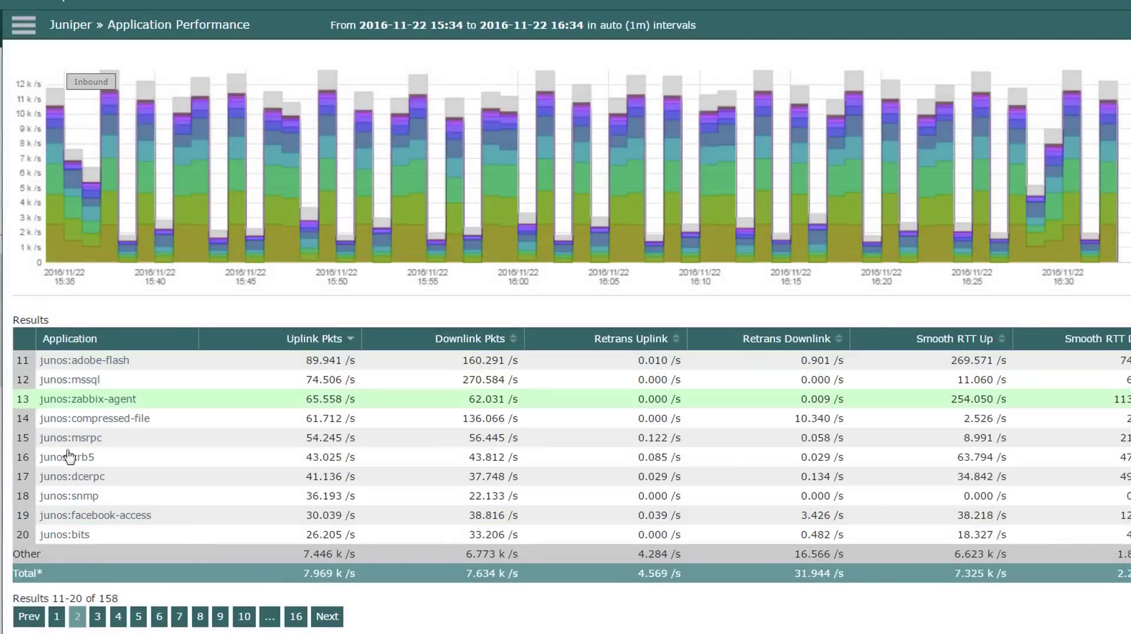
click(57, 616)
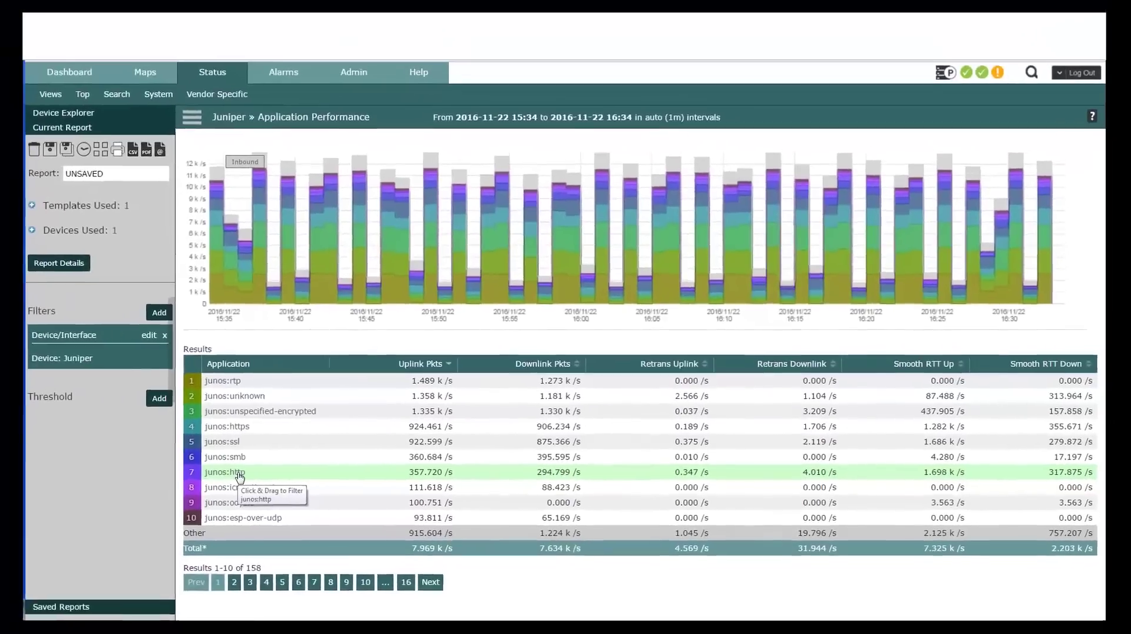
Step: Add junos:http as an include filter and apply it to the report
drag(239, 476, 94, 220)
click(130, 311)
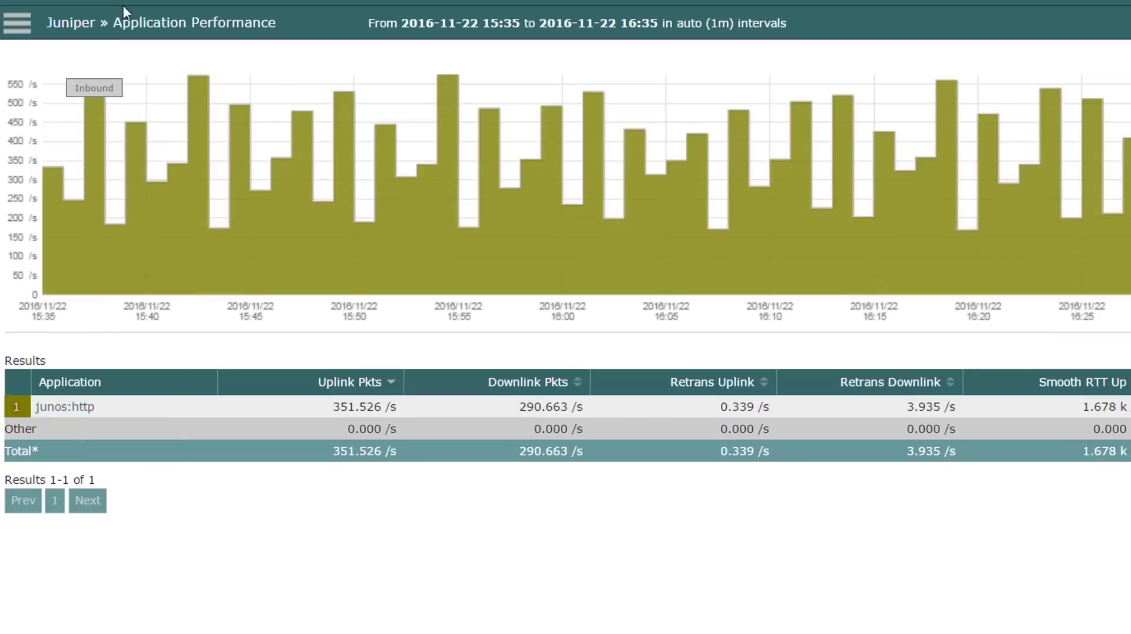
Step: Switch the filtered report to Juniper Pair RTT IPv4 from the Reports menu
click(136, 27)
mouse_move(203, 230)
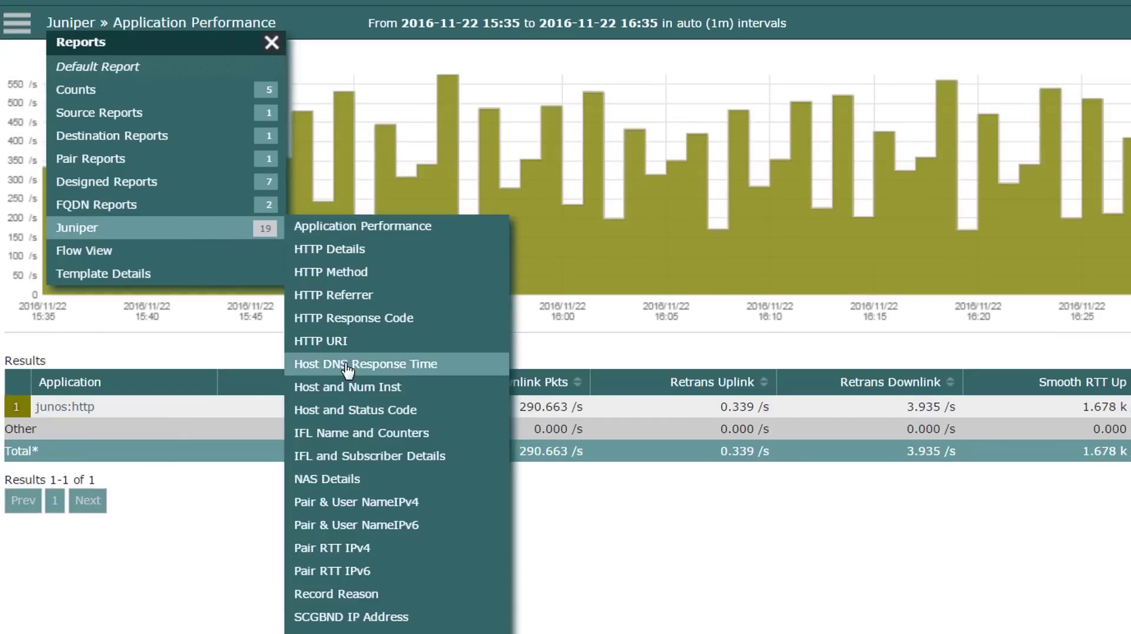
click(350, 554)
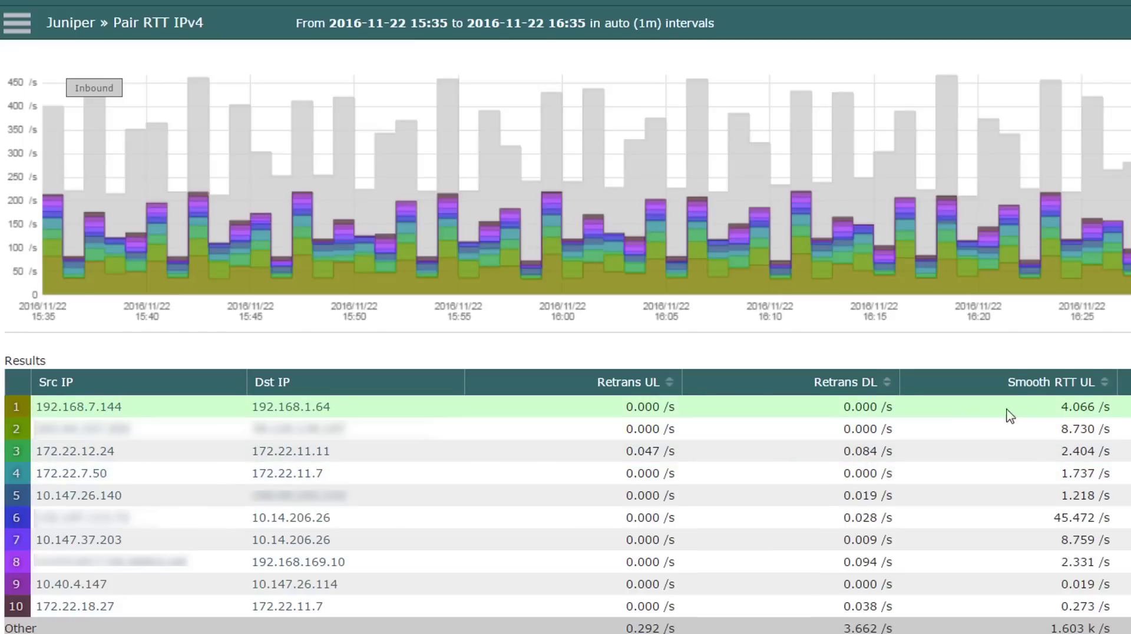
Step: Sort pairs by Retrans UL, then exclude host 172.22.11.11 and rerun the report
click(670, 383)
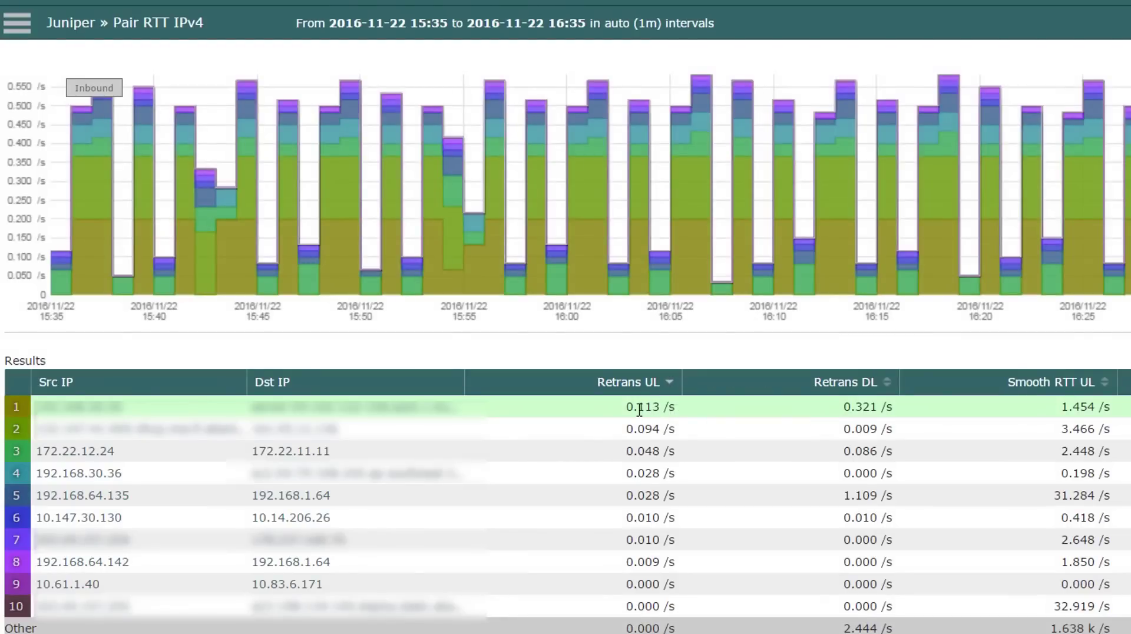
double_click(649, 408)
drag(1095, 406, 1070, 407)
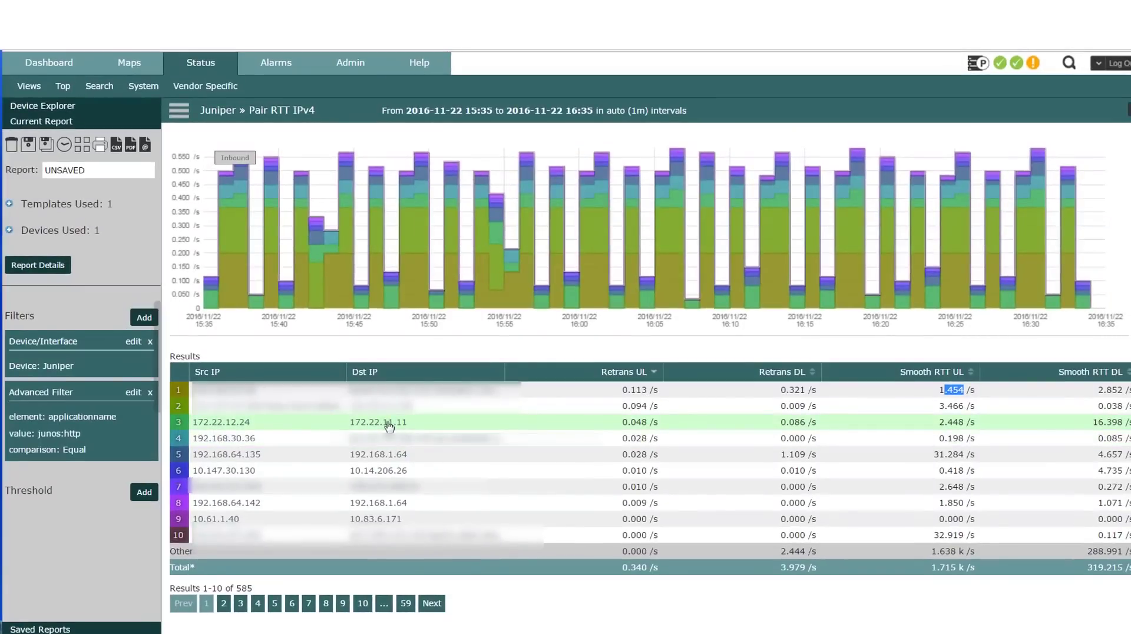
drag(388, 425, 116, 371)
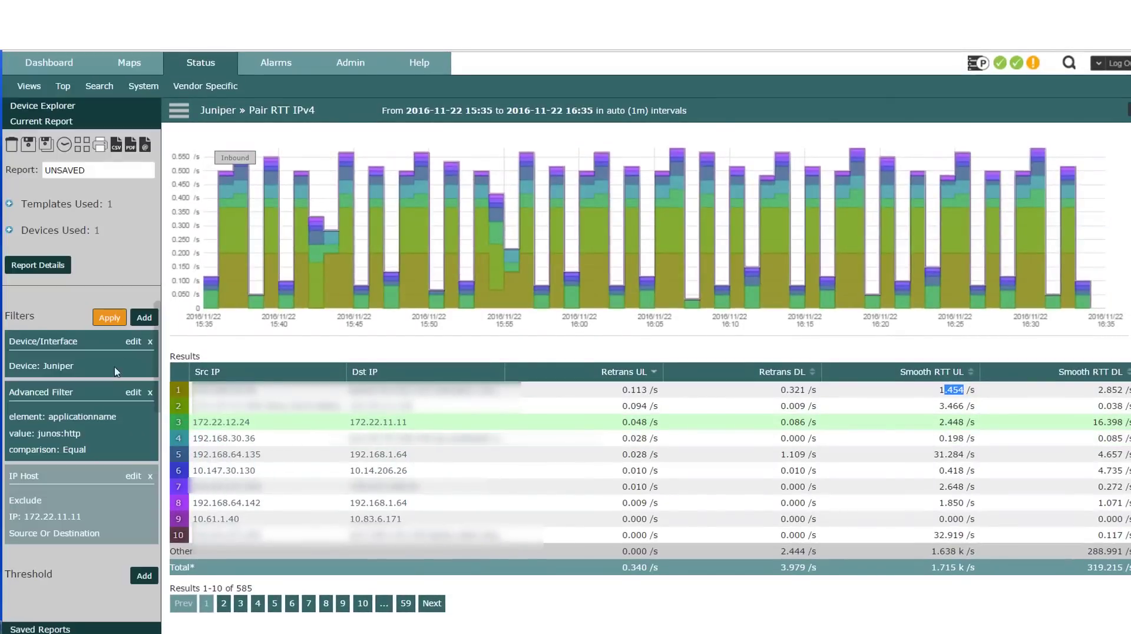
click(115, 318)
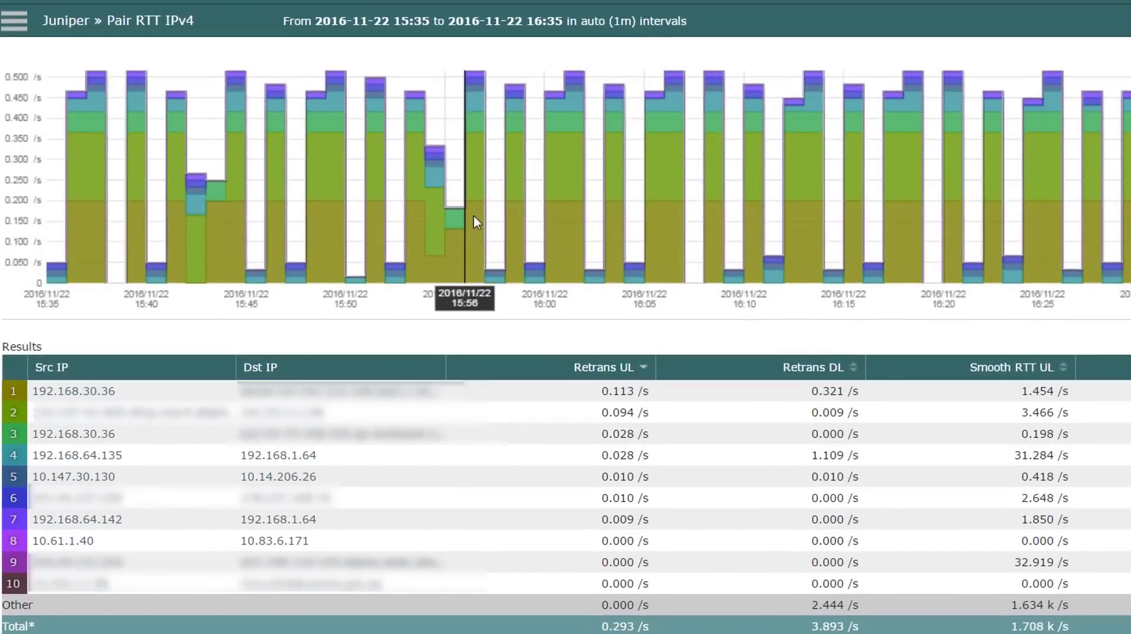
Step: Narrow the range to about 15:57–16:09, keep Step graph type and Custom range, and close Options
drag(492, 237, 741, 222)
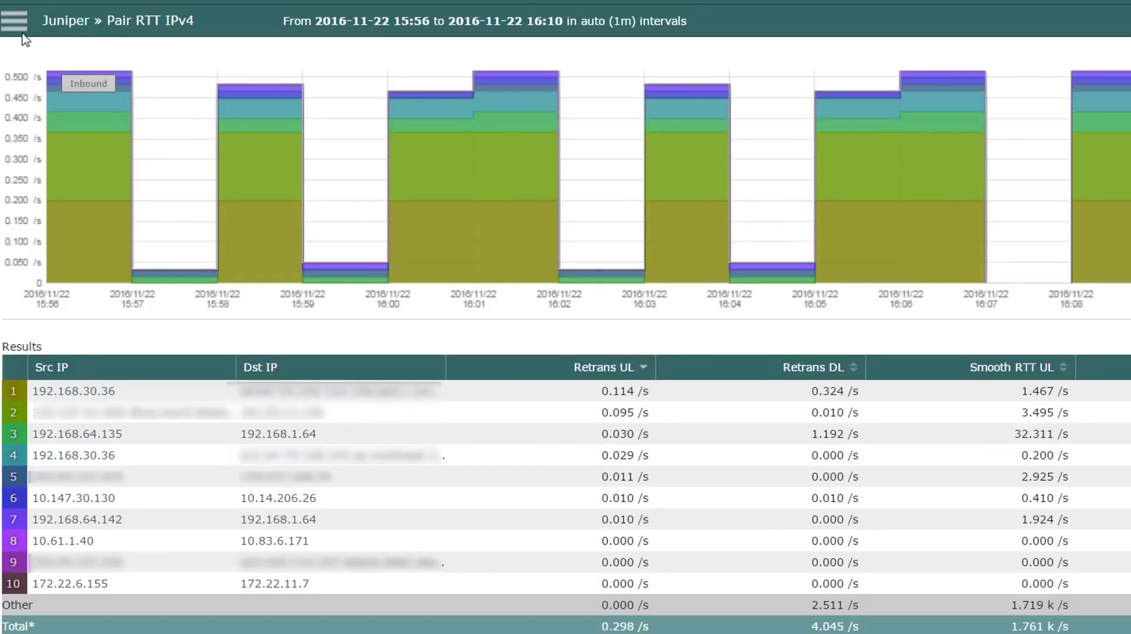
click(18, 28)
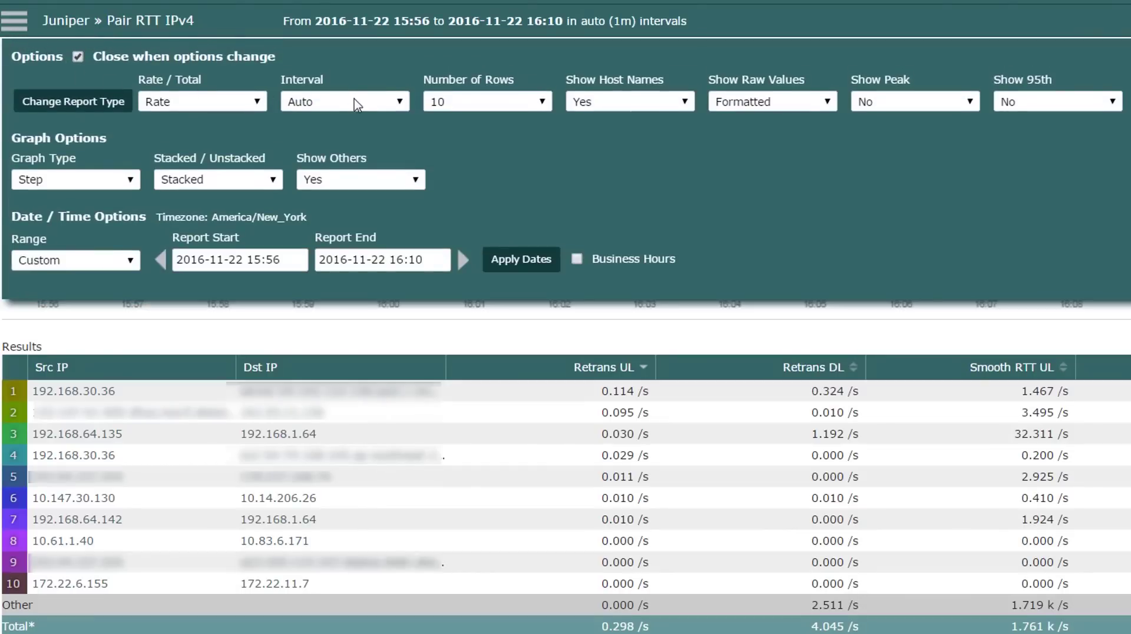
click(494, 110)
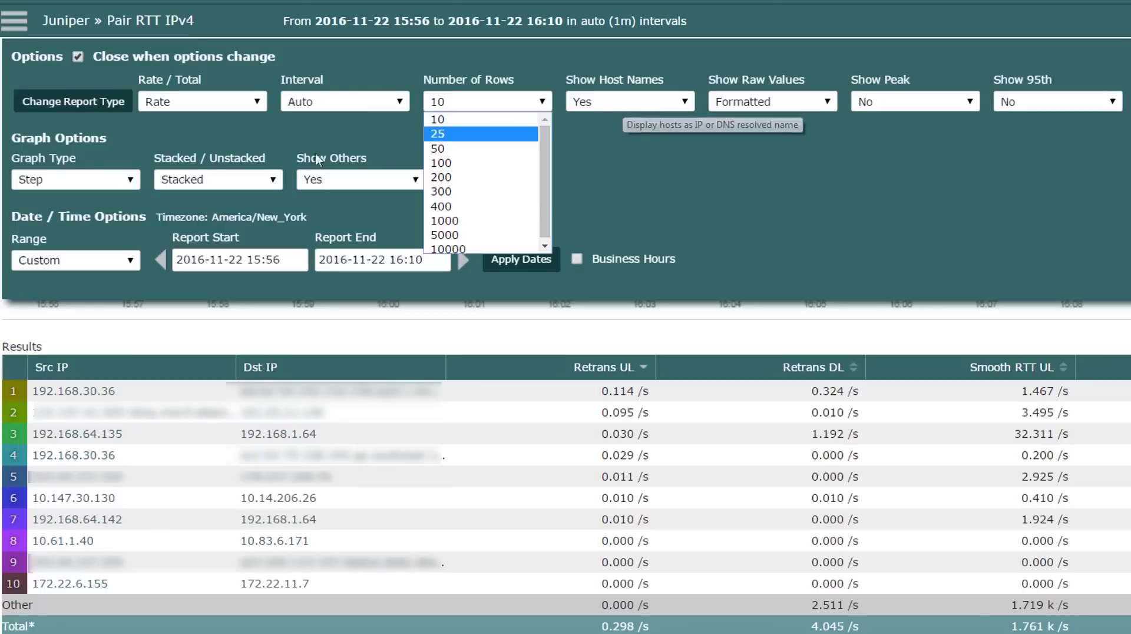
click(91, 180)
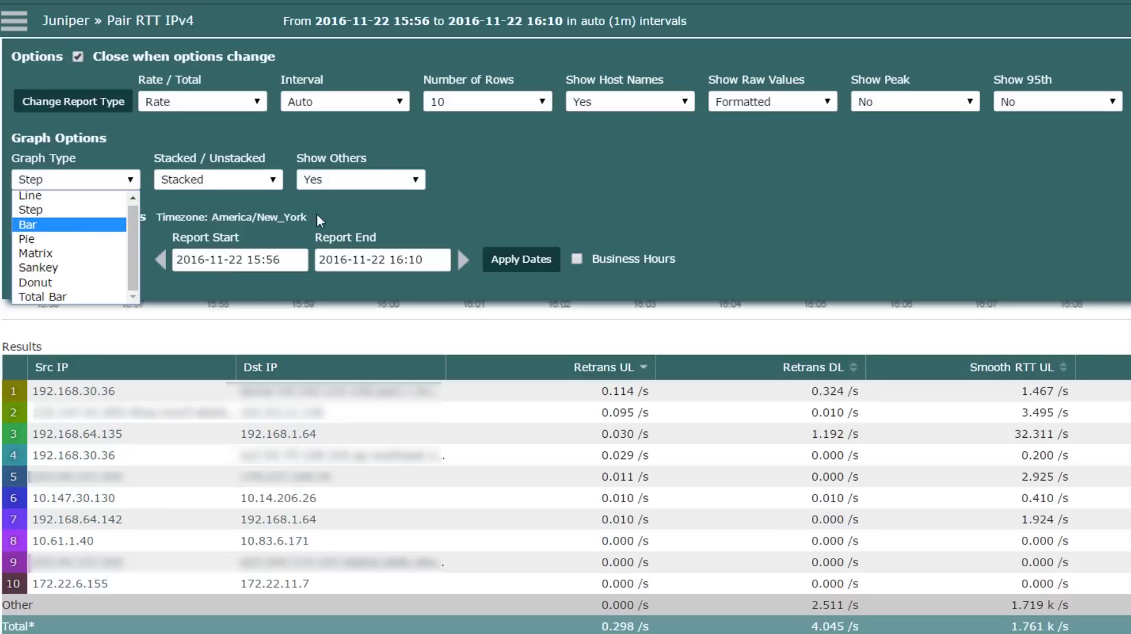
click(507, 217)
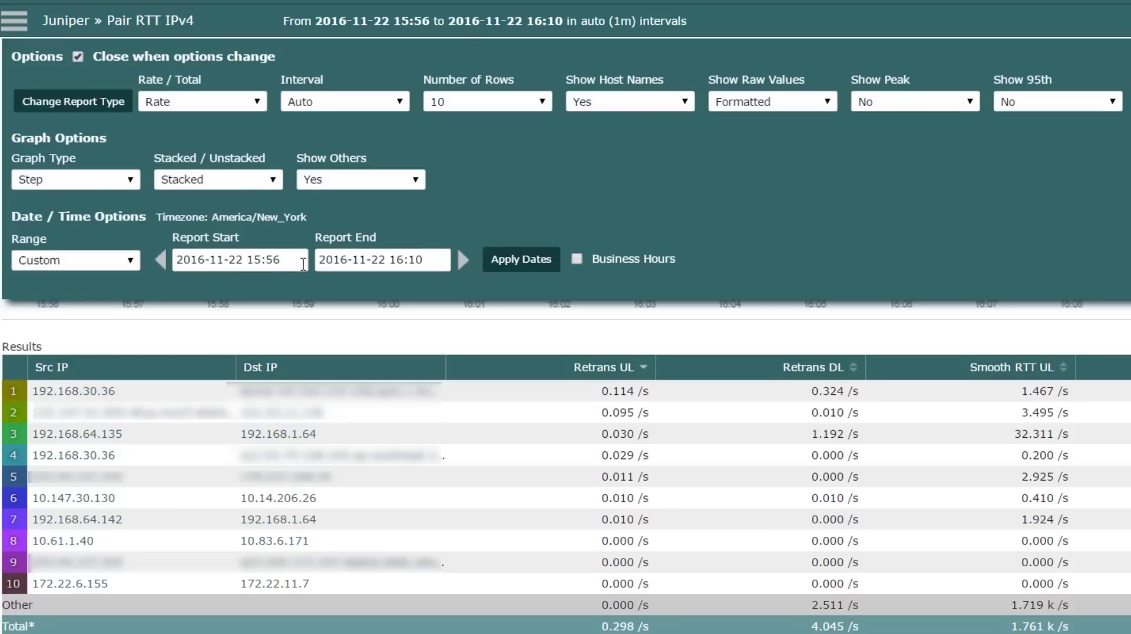
click(112, 261)
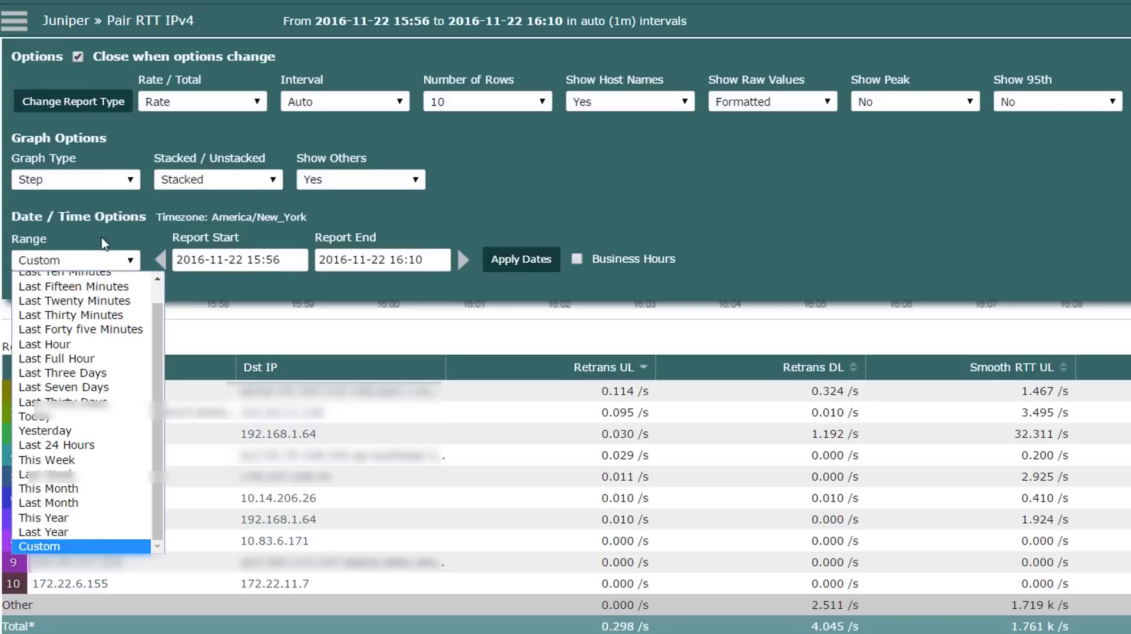
click(104, 244)
click(13, 23)
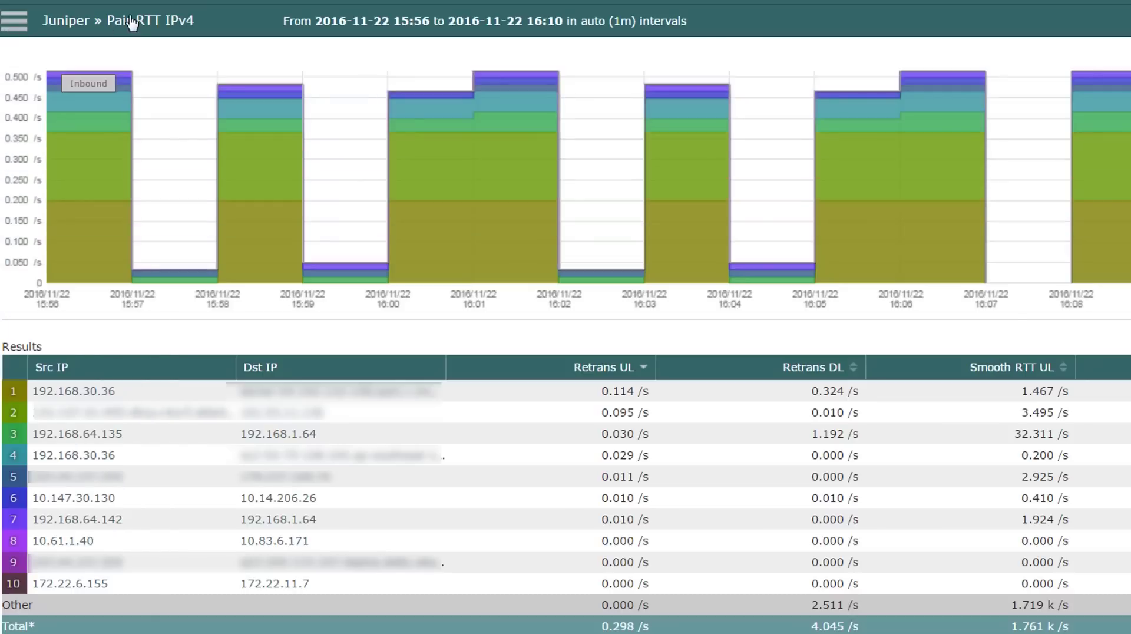
click(132, 22)
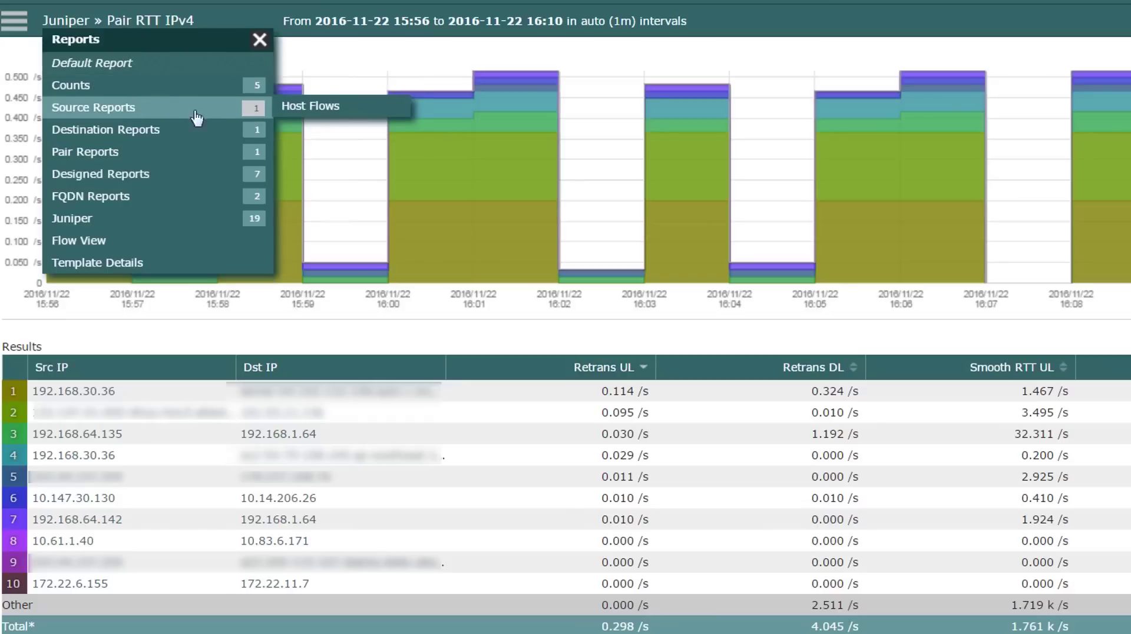
mouse_move(256, 95)
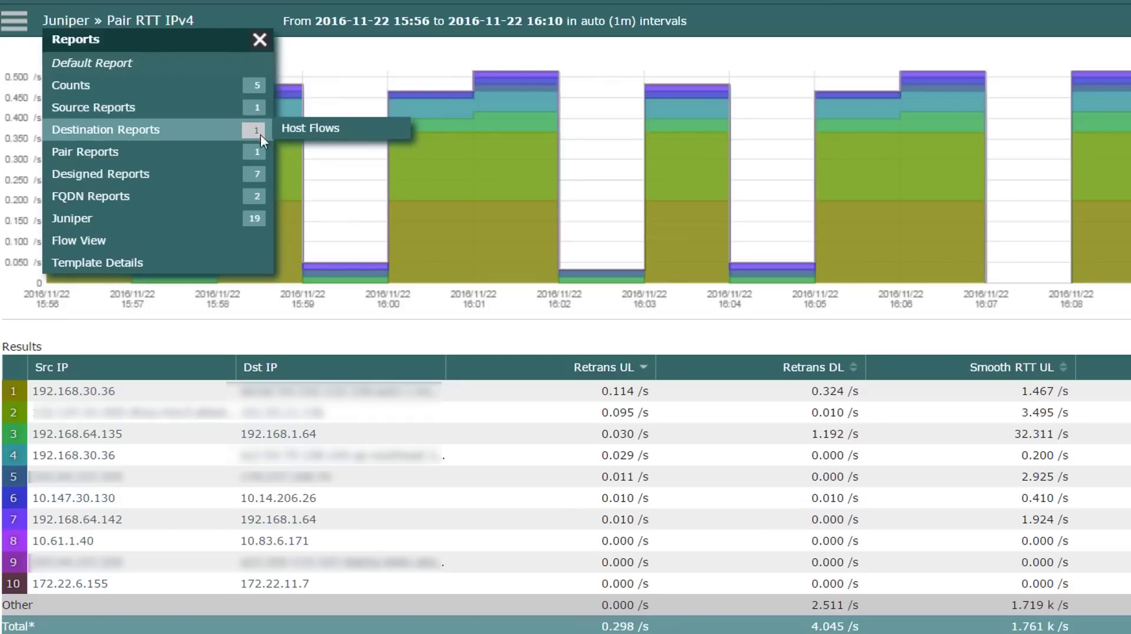
mouse_move(261, 151)
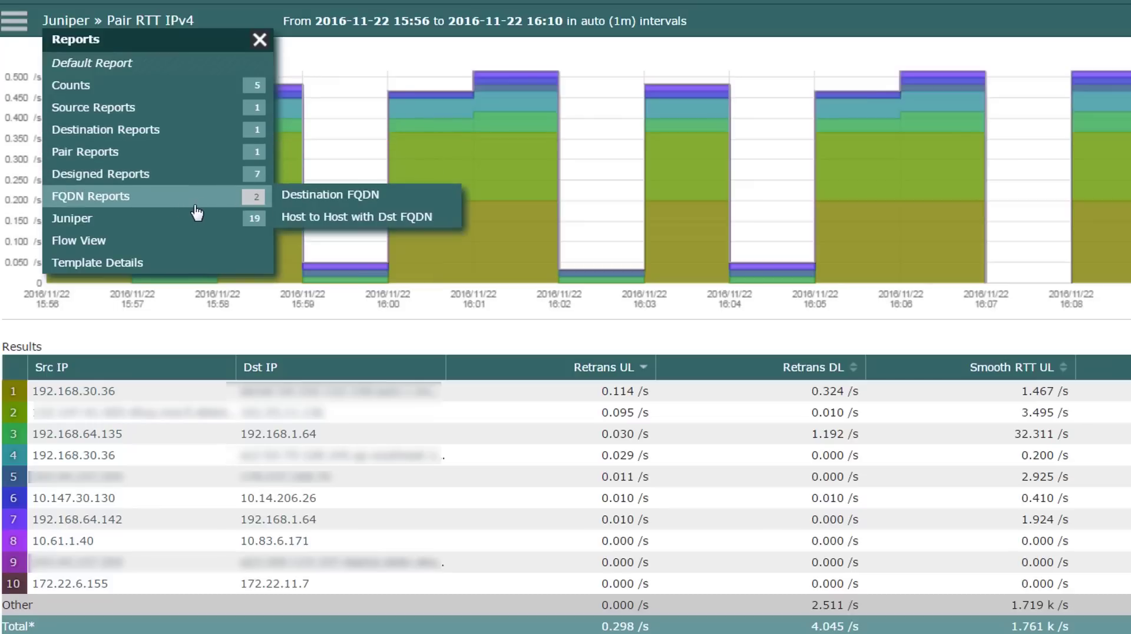
mouse_move(180, 224)
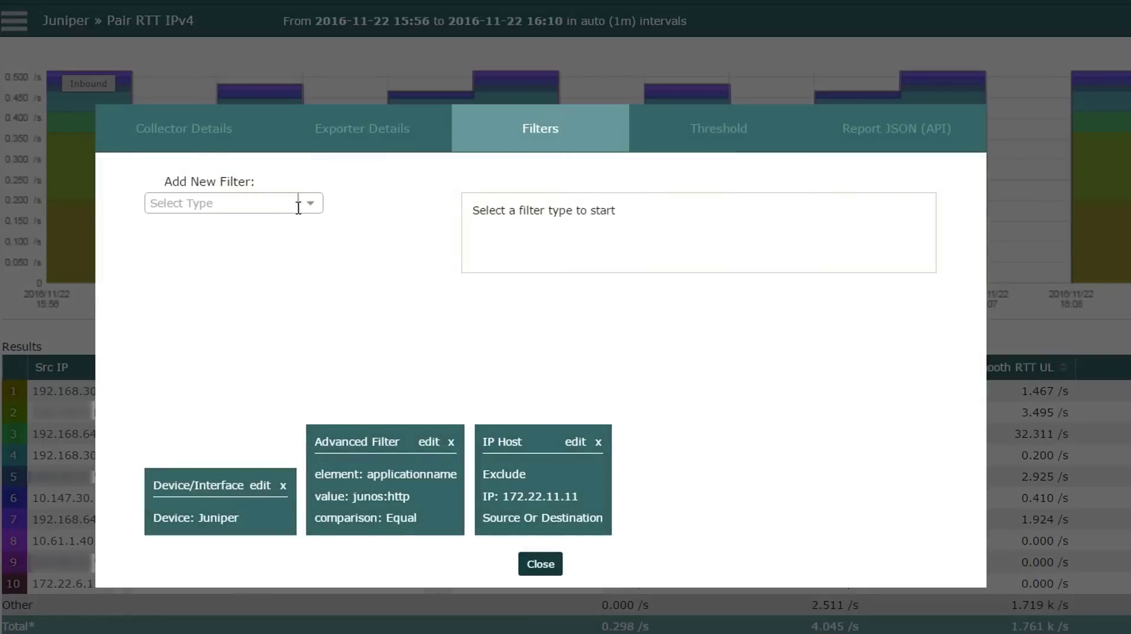
click(298, 206)
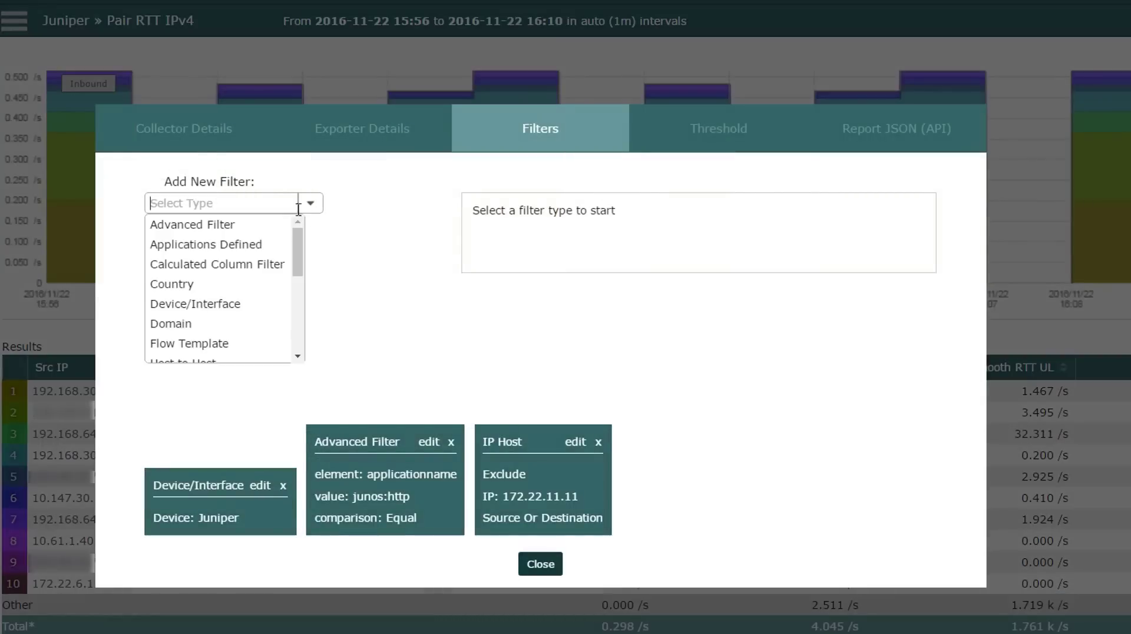
click(251, 224)
click(318, 233)
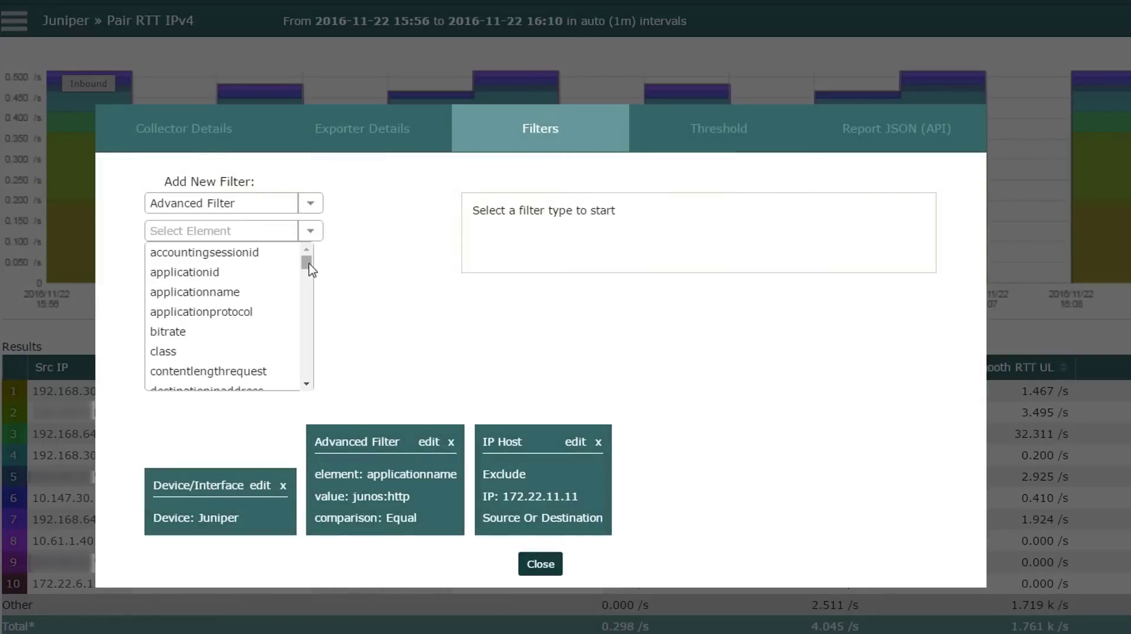
drag(306, 261, 310, 272)
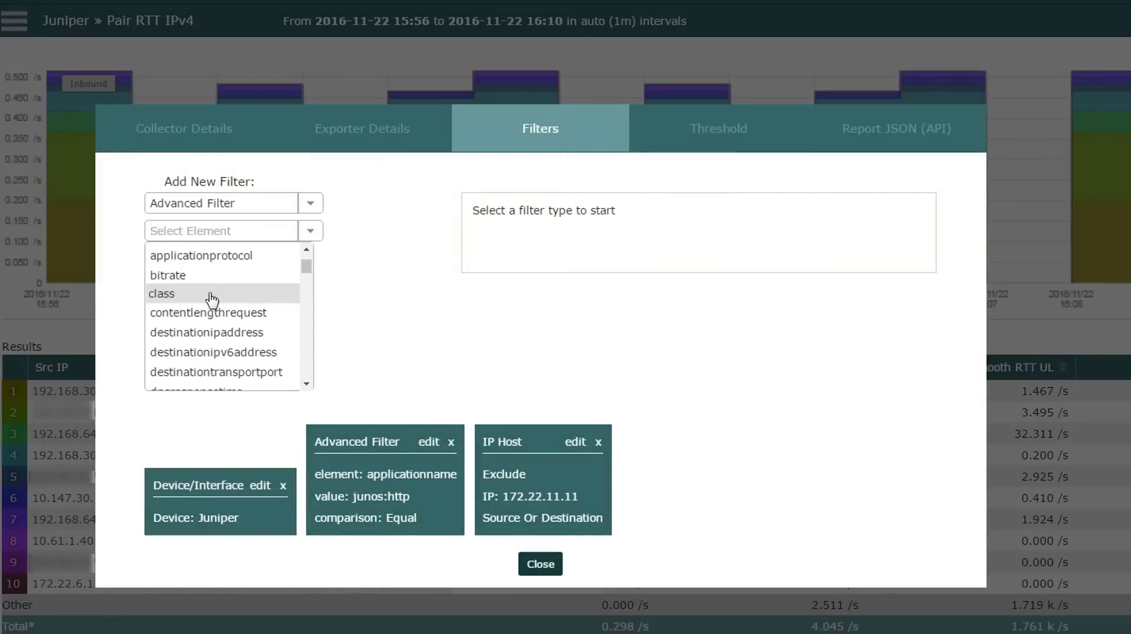
scroll(218, 316, down, 1)
scroll(218, 316, down, 2)
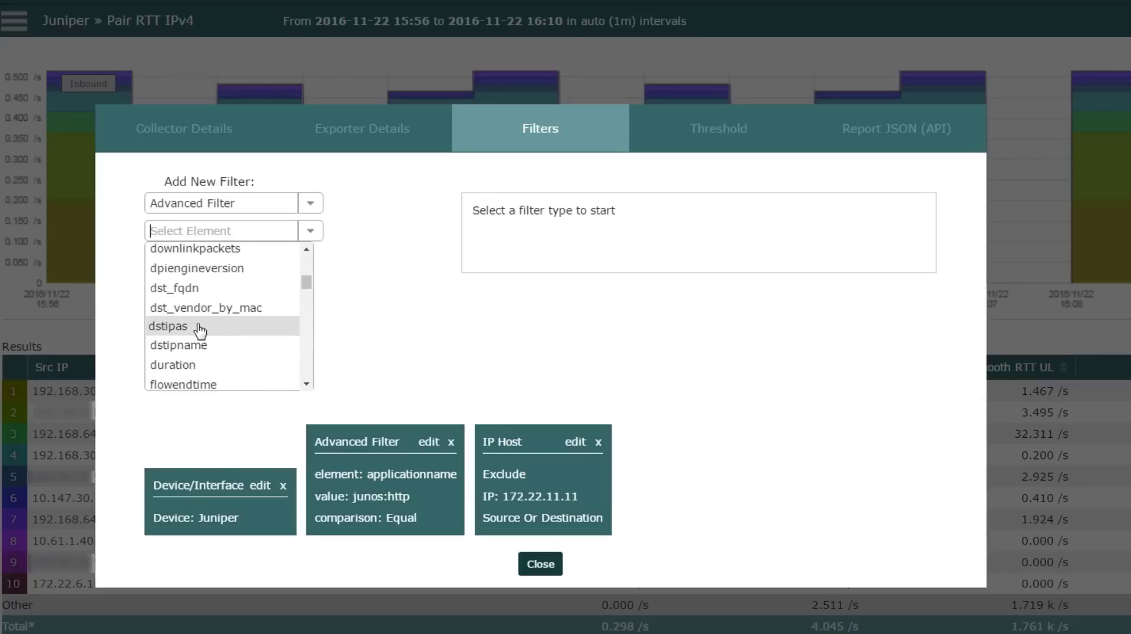
scroll(215, 321, down, 2)
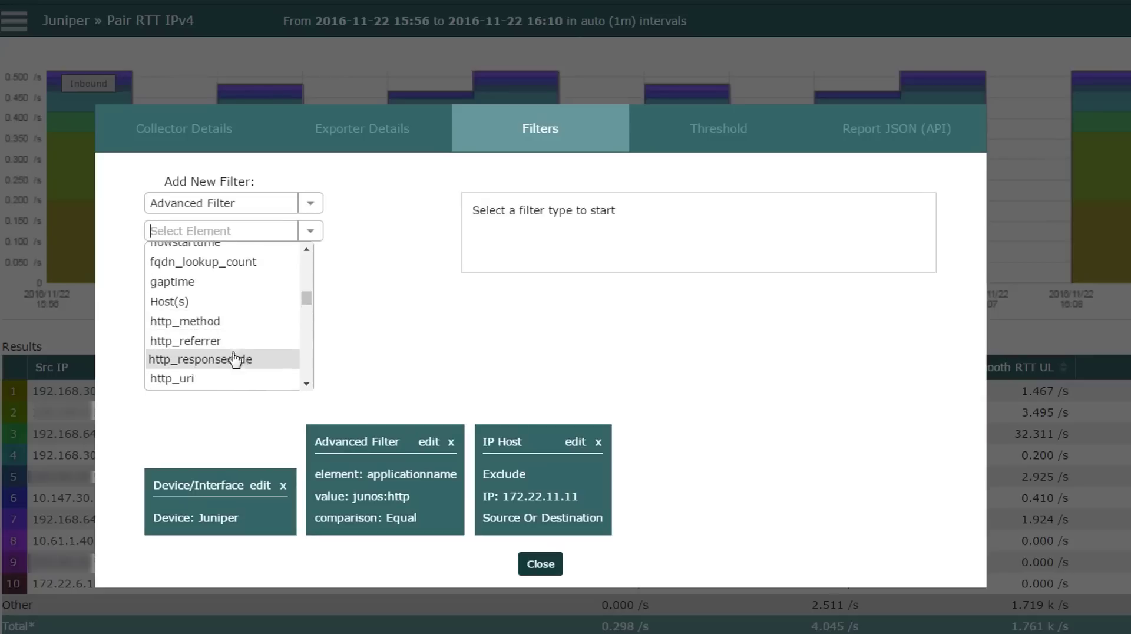
scroll(259, 380, down, 1)
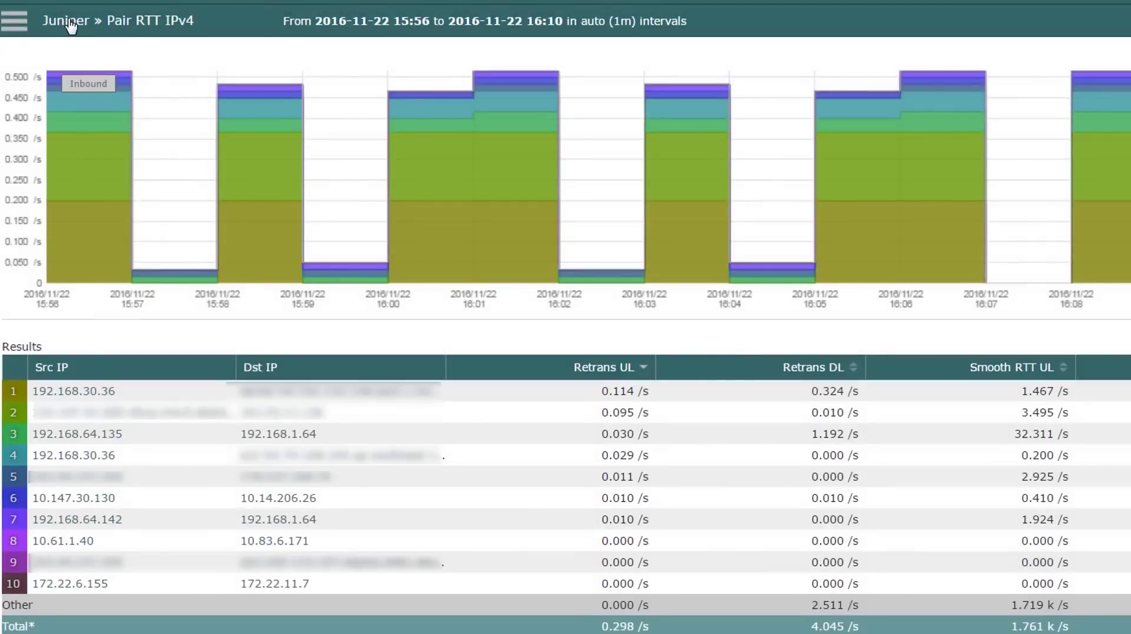
Step: Switch to the Juniper HTTP URI report from the Reports menu
click(67, 22)
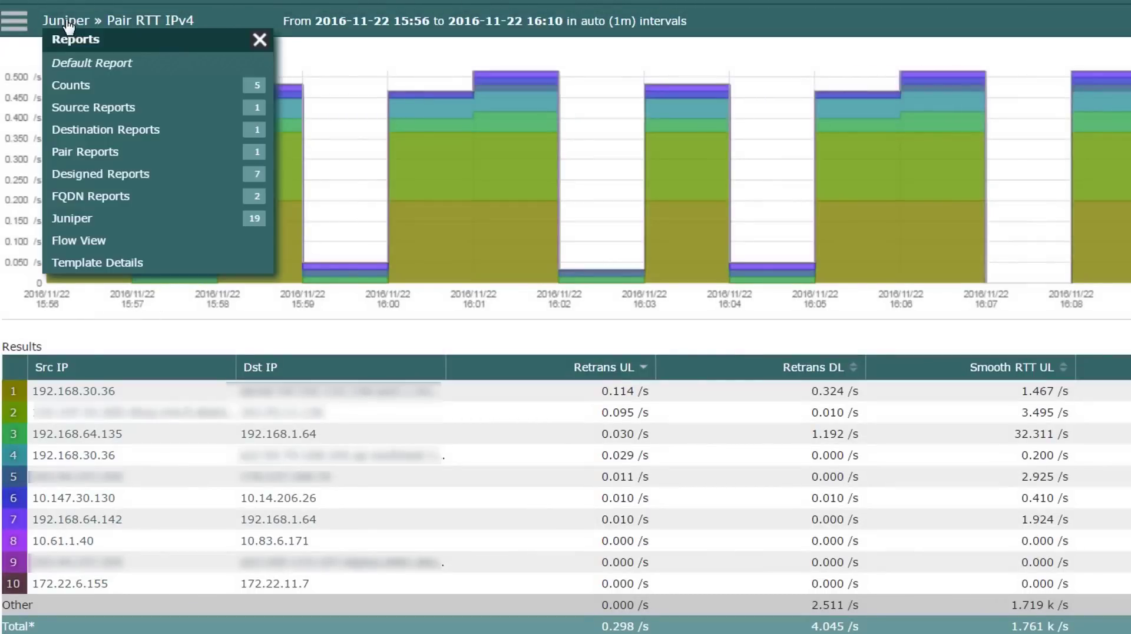
mouse_move(106, 221)
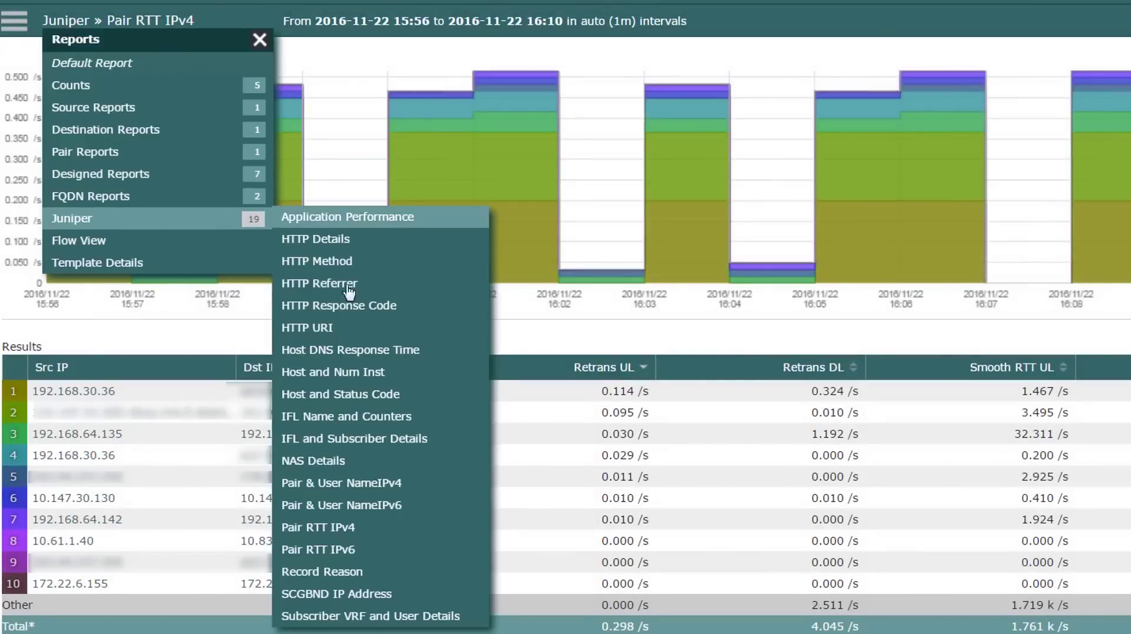
click(346, 331)
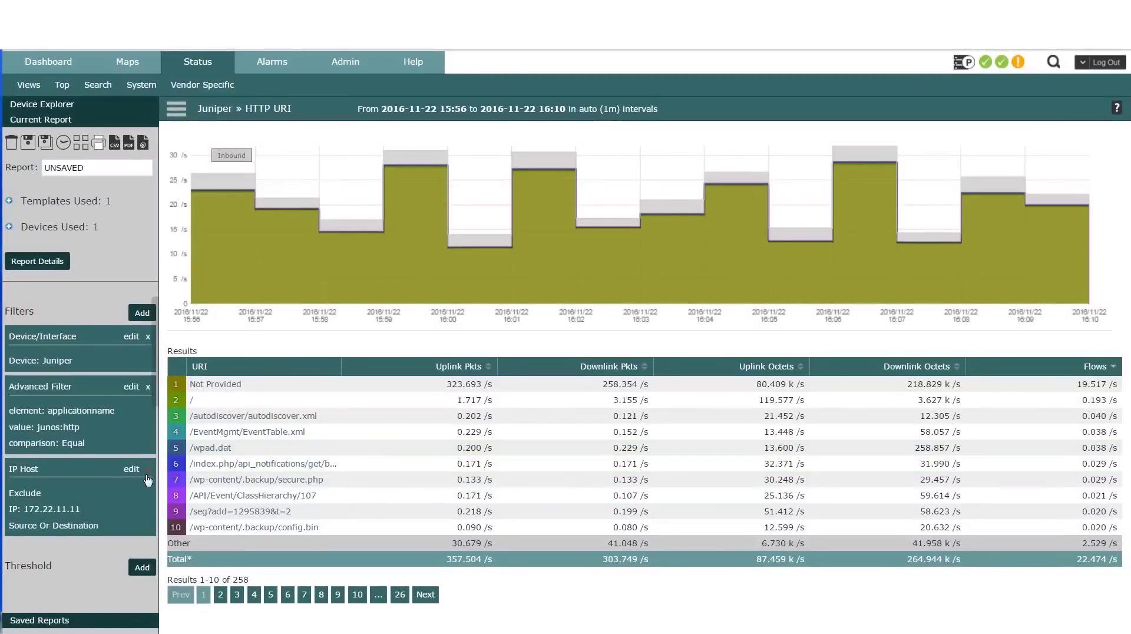
Step: Remove the IP Host filter excluding 172.22.11.11 from the Filters sidebar
click(148, 470)
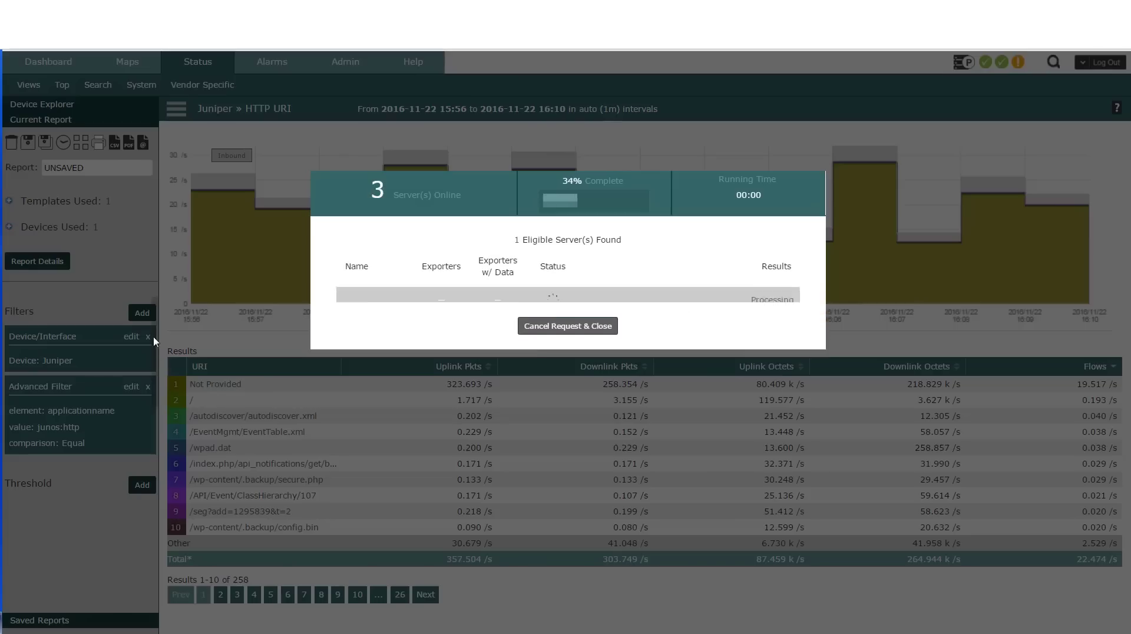